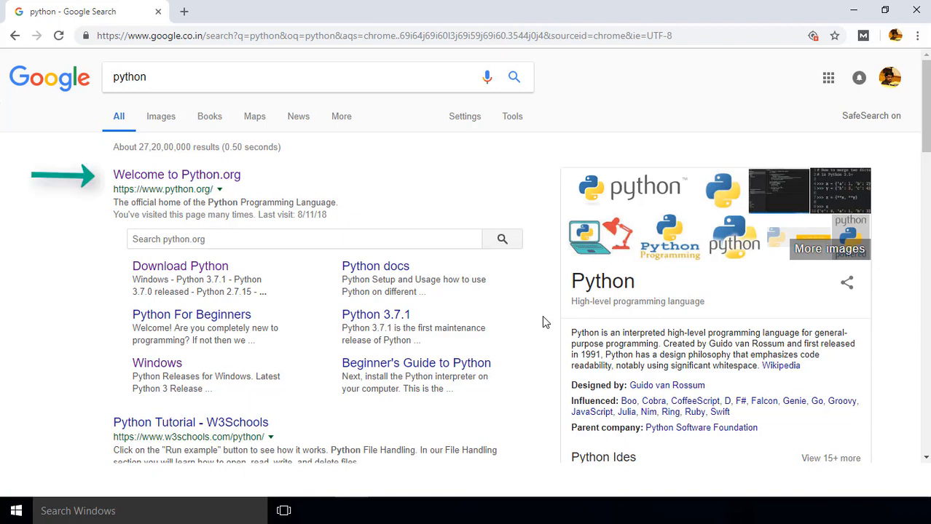
# - Open the official Python.org site from the search results and go to its downloads page for Windows releases
pyautogui.click(199, 182)
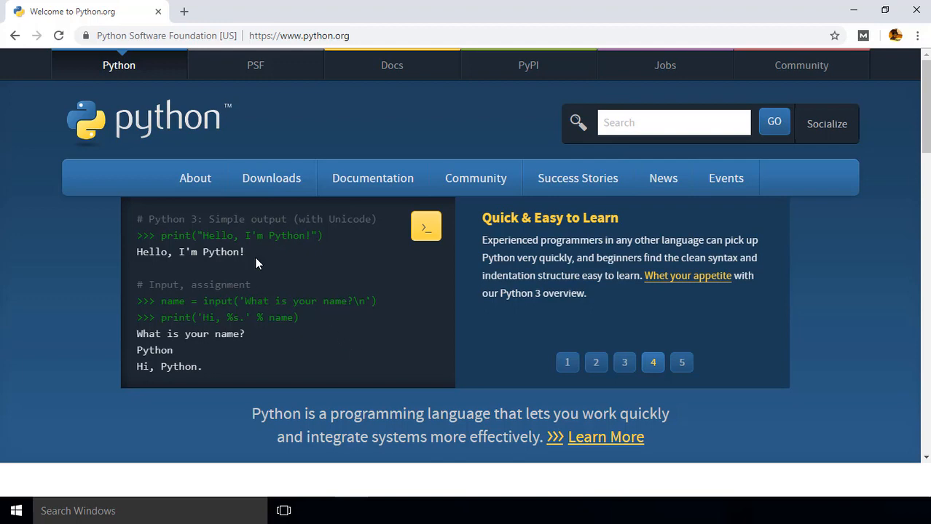
pyautogui.moveTo(260, 195)
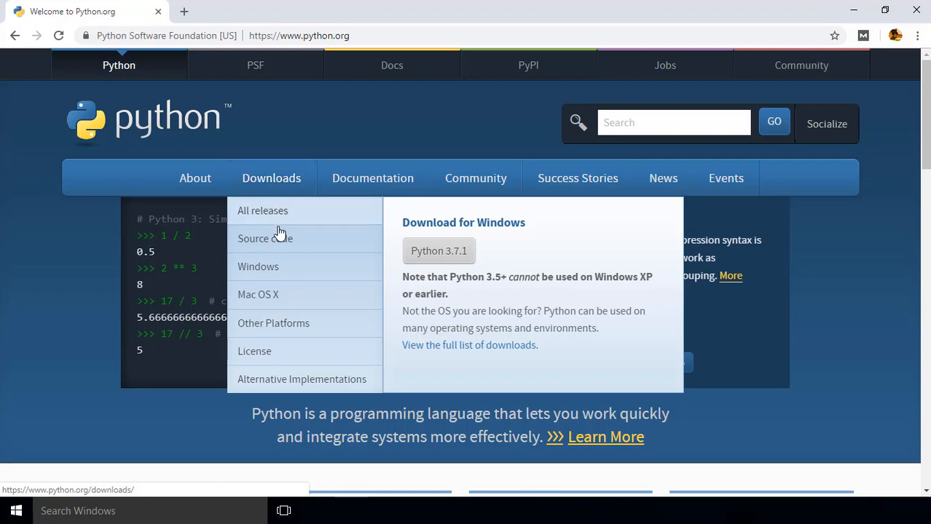
pyautogui.click(276, 268)
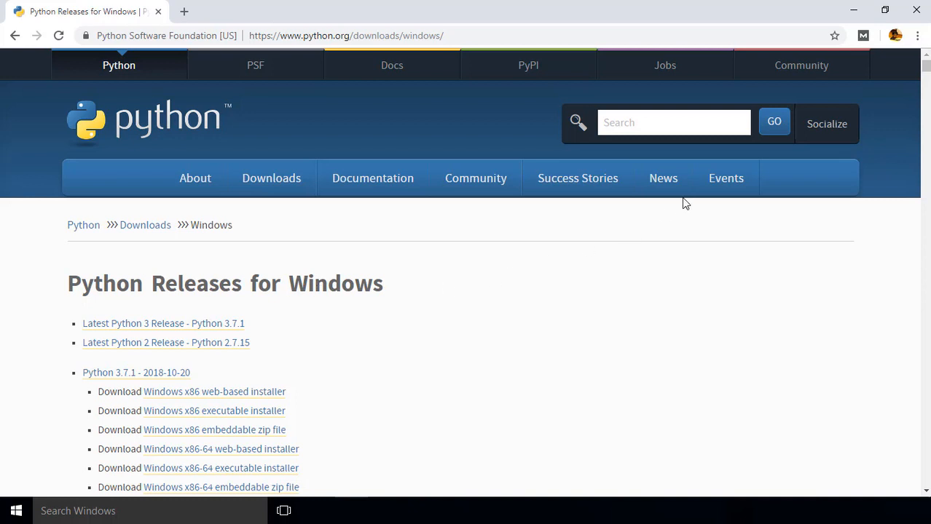
pyautogui.moveTo(754, 190)
# - Download the Windows x86-64 executable installer for Python 3.7.1 to the Downloads folder and launch it
pyautogui.moveTo(926, 67); pyautogui.dragTo(926, 323)
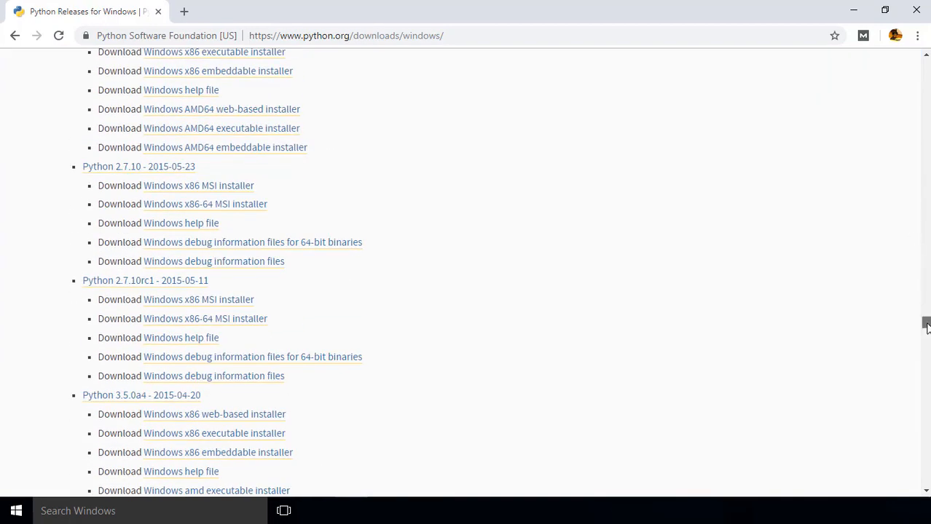
pyautogui.moveTo(926, 327); pyautogui.dragTo(926, 470)
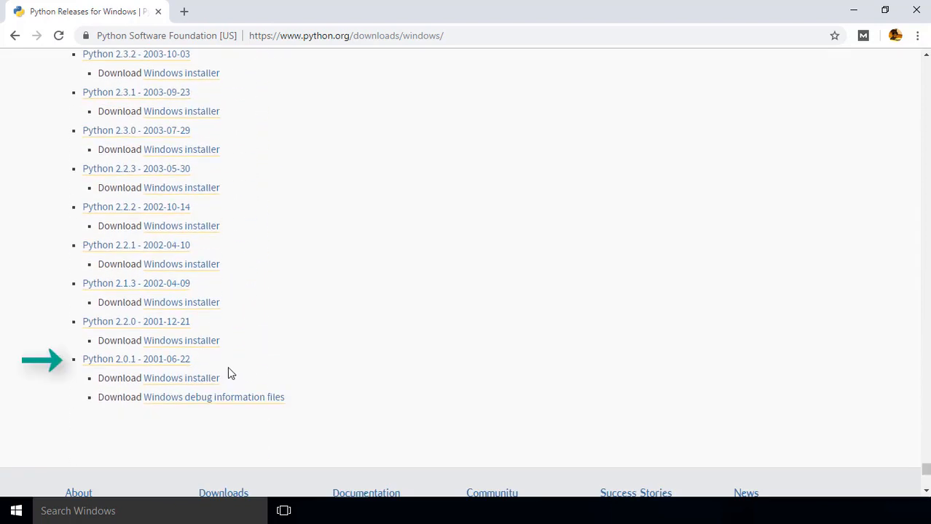
pyautogui.moveTo(926, 470); pyautogui.dragTo(926, 64)
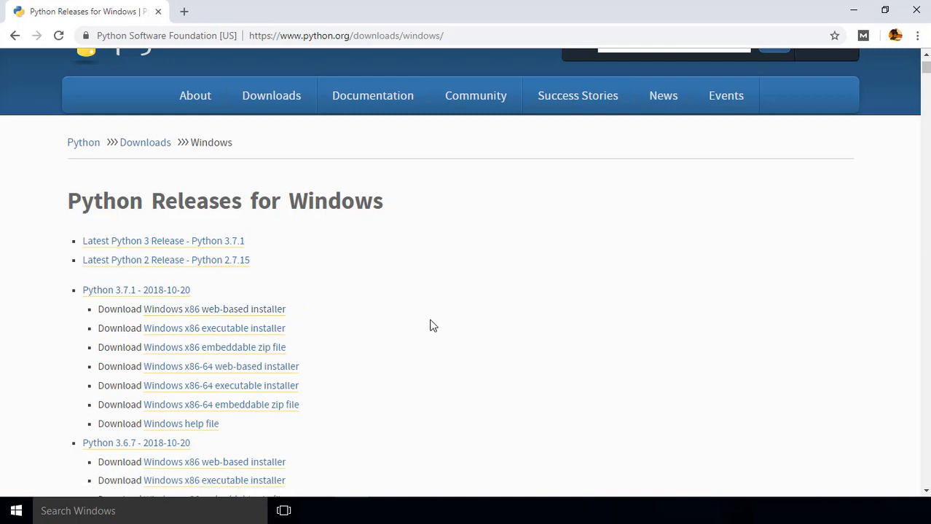
pyautogui.click(286, 395)
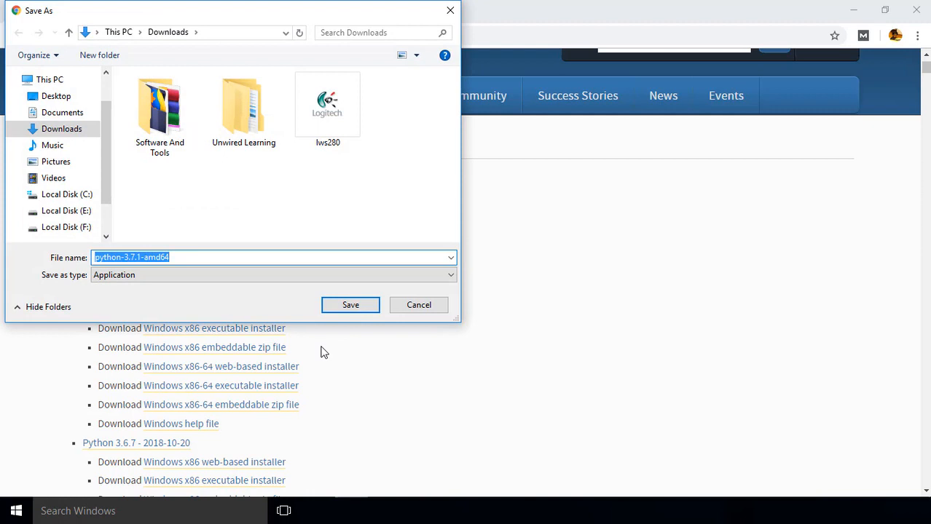
pyautogui.click(348, 307)
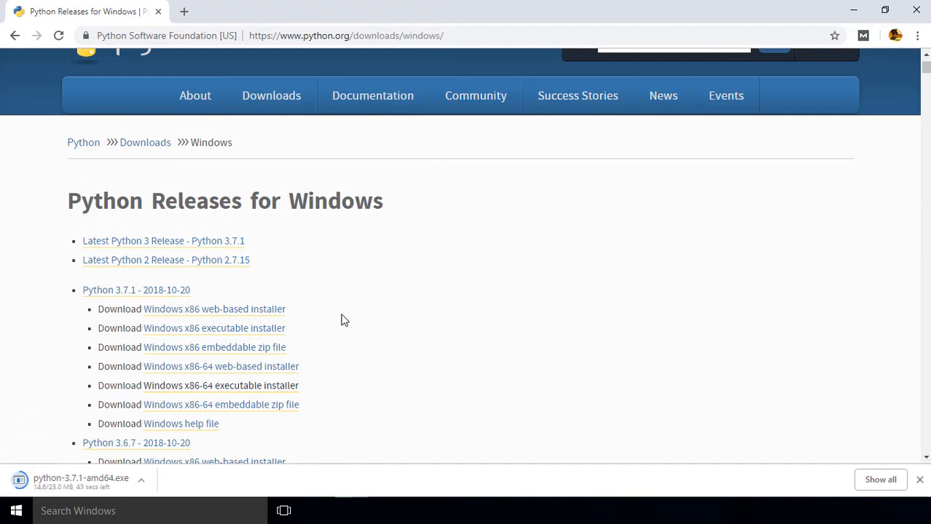
pyautogui.scroll(-1, 344, 320)
pyautogui.click(72, 485)
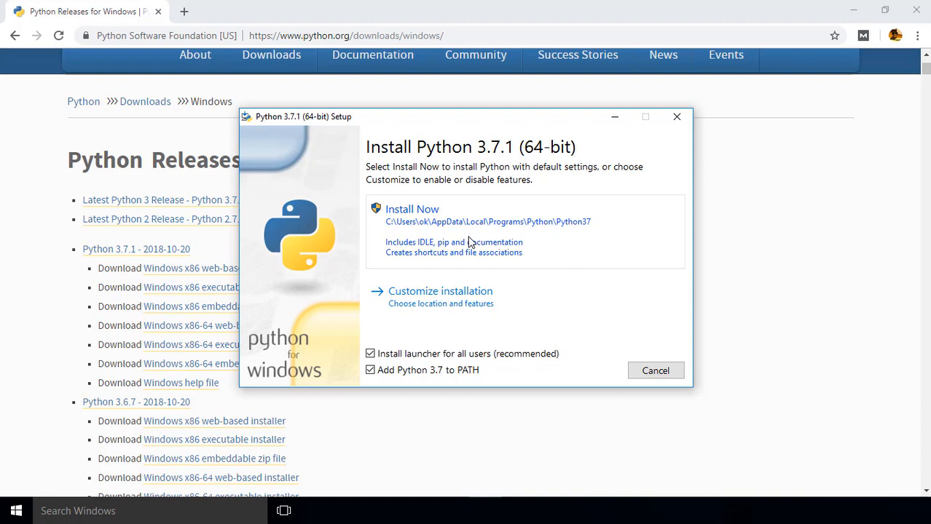
# - Switch to File Explorer and create a folder named Python in the root of Local Disk (C:)
pyautogui.click(314, 510)
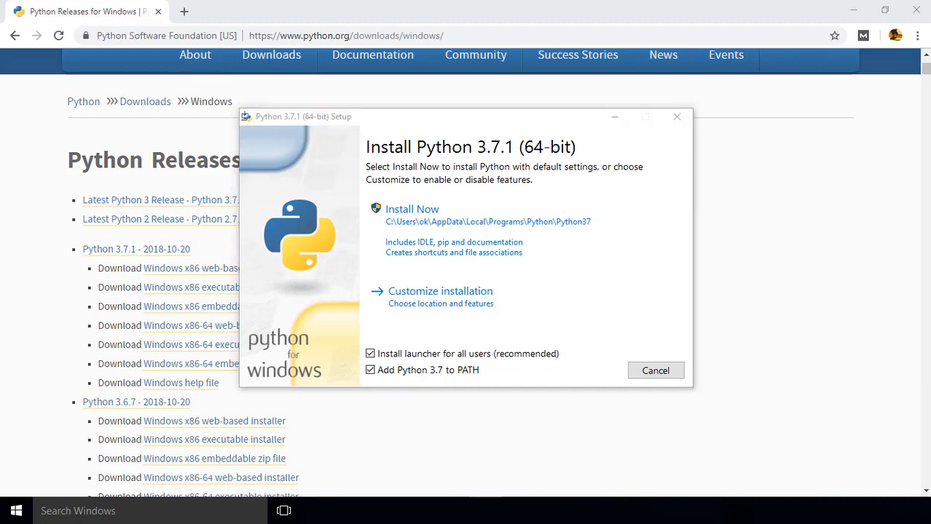
pyautogui.click(77, 229)
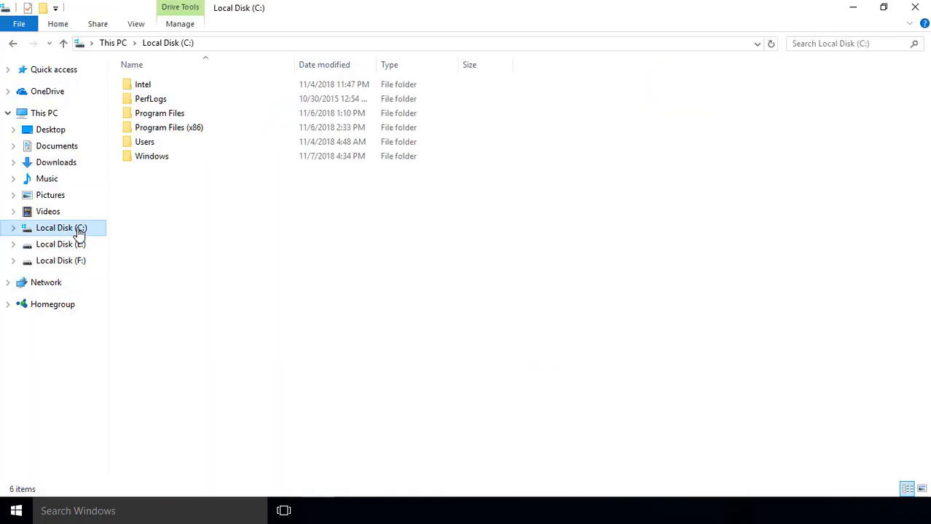
pyautogui.rightClick(398, 283)
pyautogui.moveTo(534, 424)
pyautogui.click(583, 424)
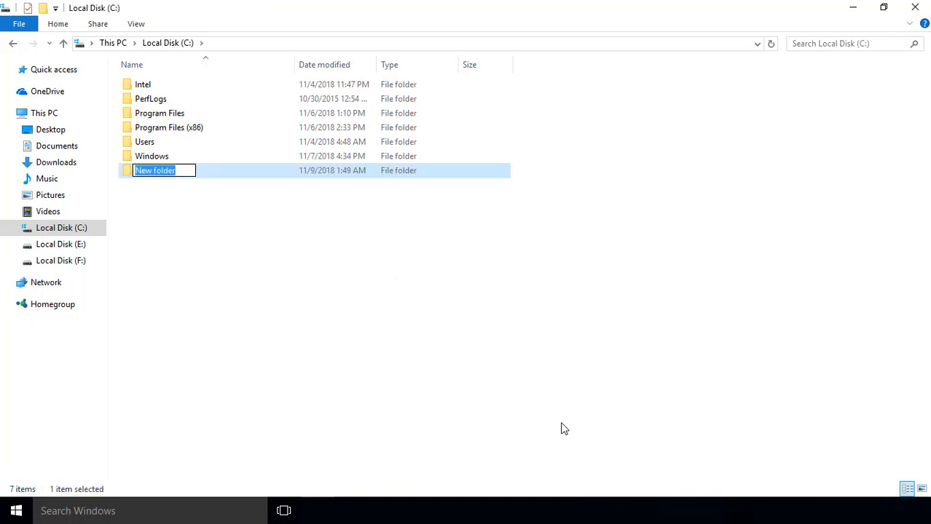
pyautogui.write('Python')
pyautogui.press('Return')
# - Switch back to the Python setup, choose a customized installation with all optional features, and enable installing for all users
pyautogui.moveTo(484, 510)
pyautogui.click(501, 469)
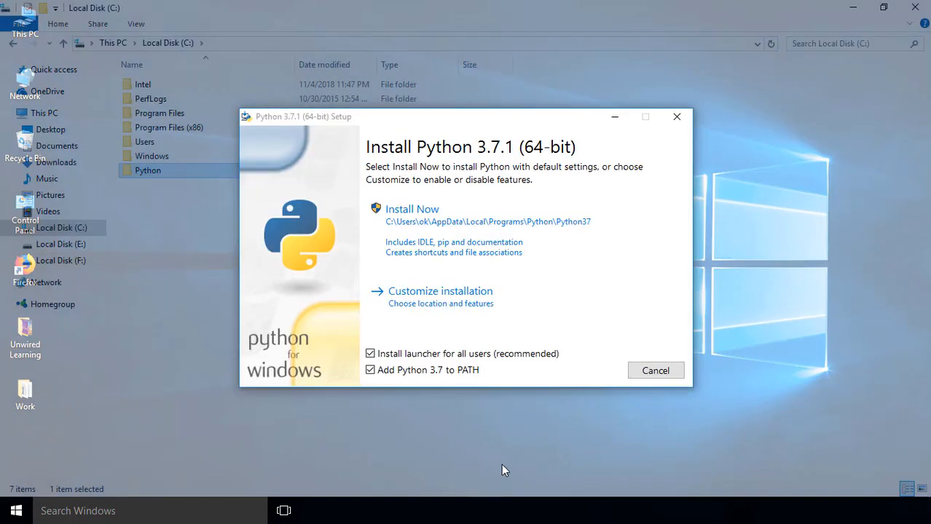
pyautogui.click(516, 286)
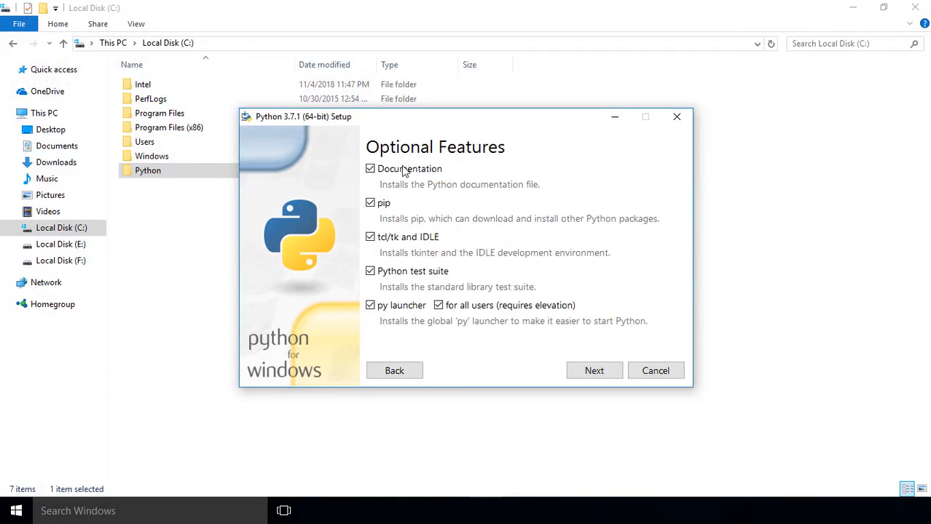
pyautogui.click(591, 371)
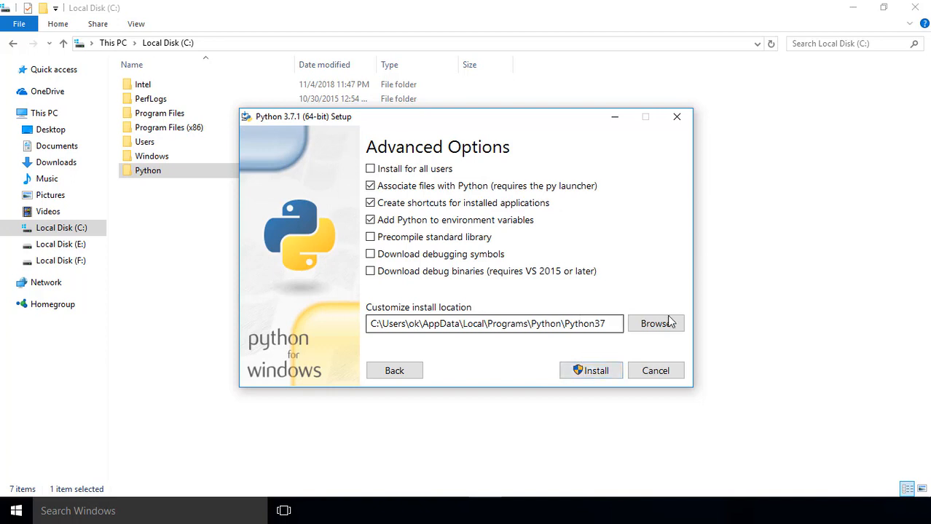
pyautogui.click(370, 169)
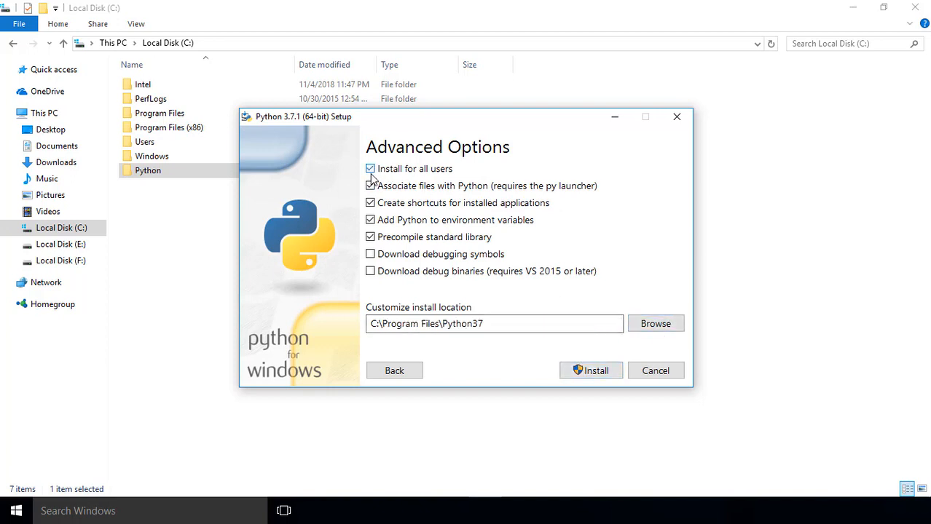
# - Set the install location to C:\Python\Python37, then install Python and close the finished setup
pyautogui.click(641, 324)
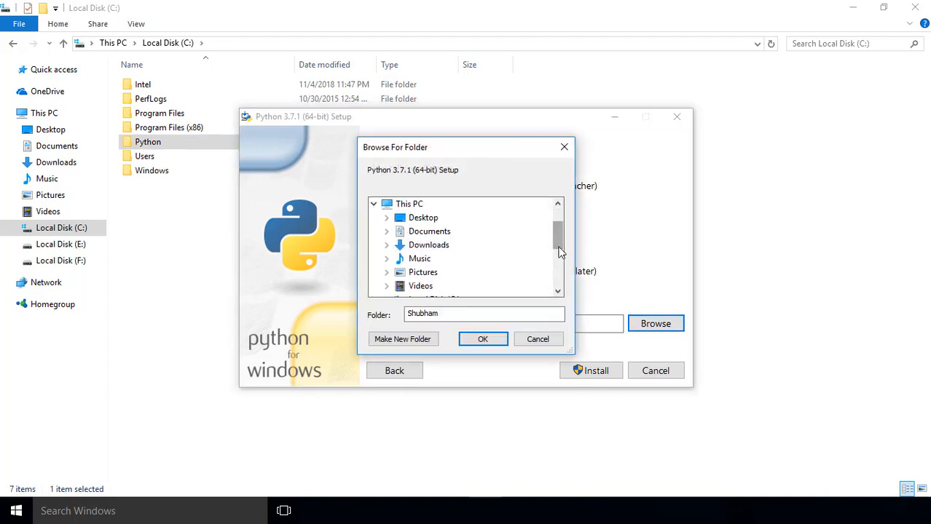
pyautogui.moveTo(559, 246); pyautogui.dragTo(559, 253)
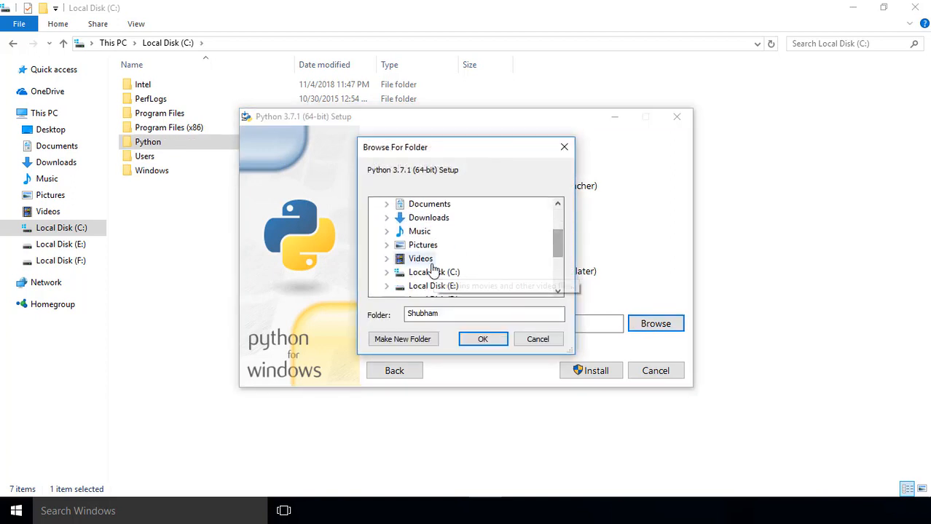
pyautogui.click(387, 272)
pyautogui.click(431, 273)
pyautogui.click(482, 338)
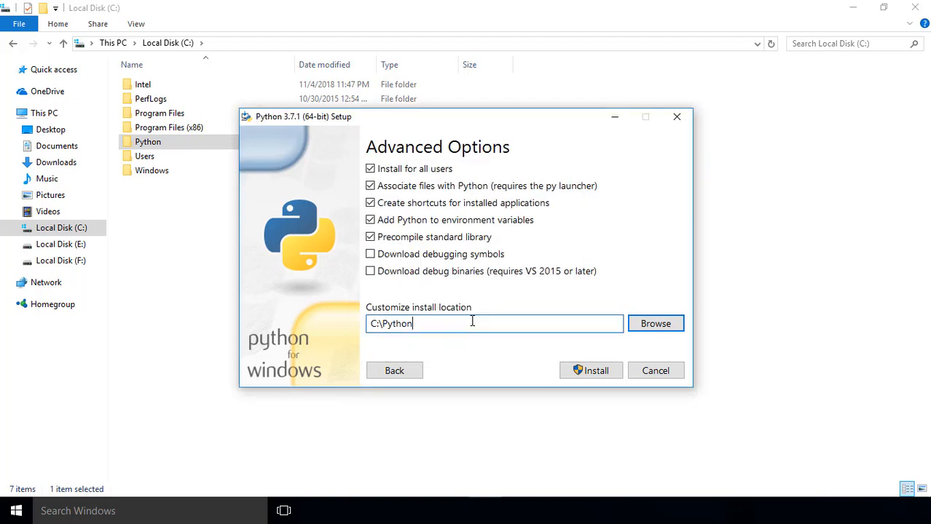
pyautogui.click(471, 321)
pyautogui.write('\\Python37')
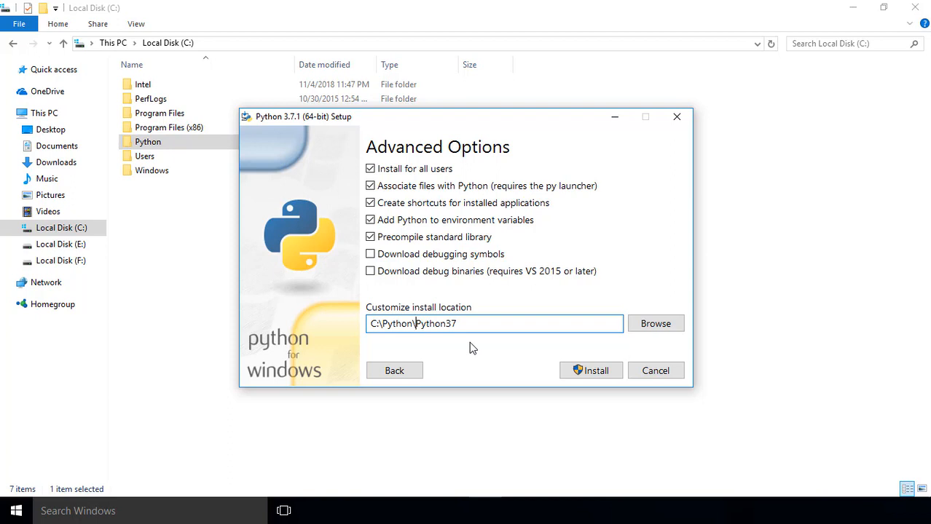
pyautogui.click(586, 370)
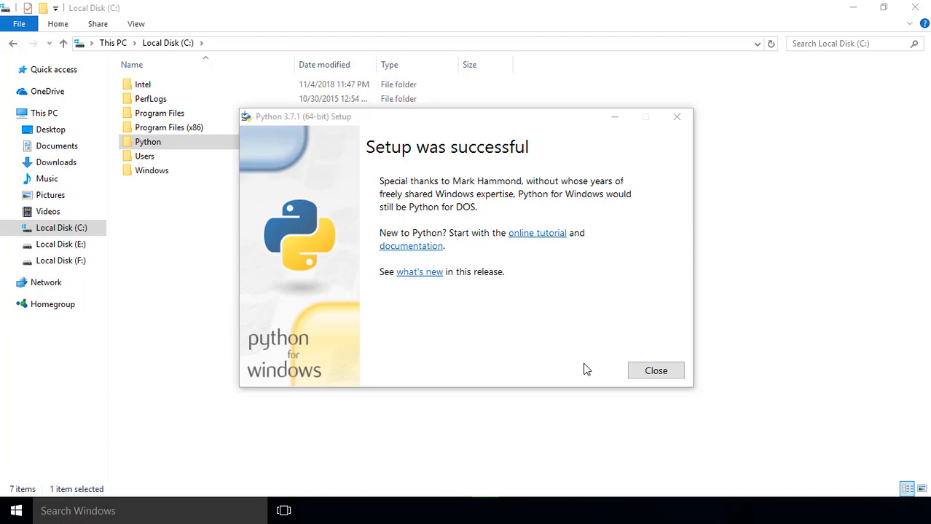
pyautogui.click(632, 371)
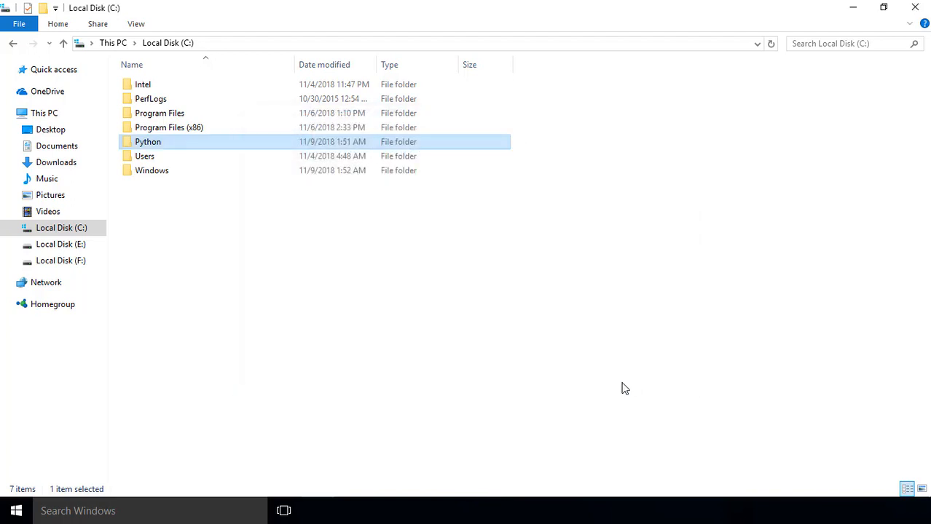
# - Search Windows for python, open Python 3.7 (64-bit), and evaluate 5+5 in its console
pyautogui.click(53, 514)
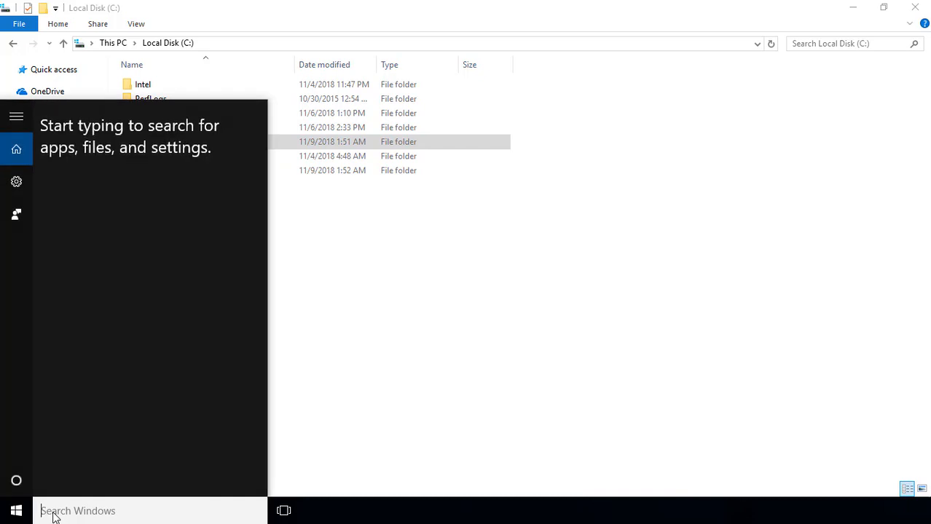
pyautogui.write('python')
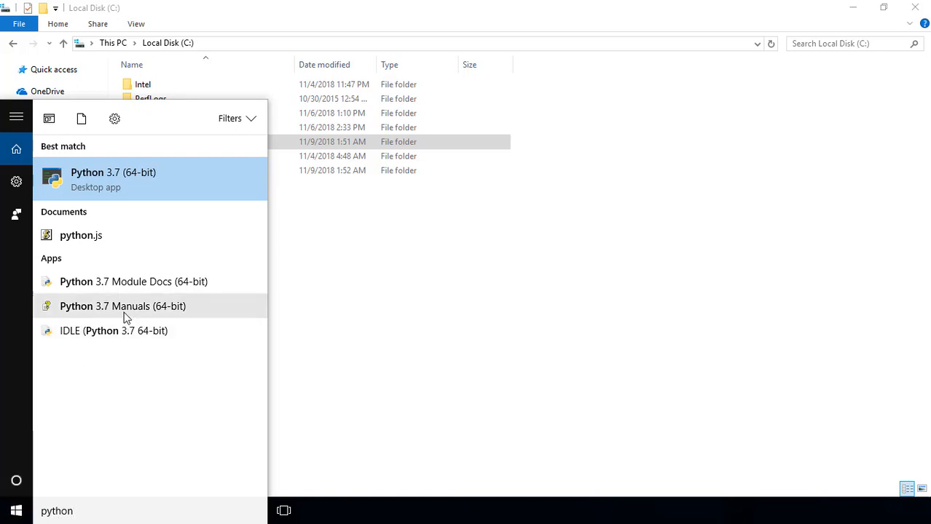
pyautogui.click(148, 186)
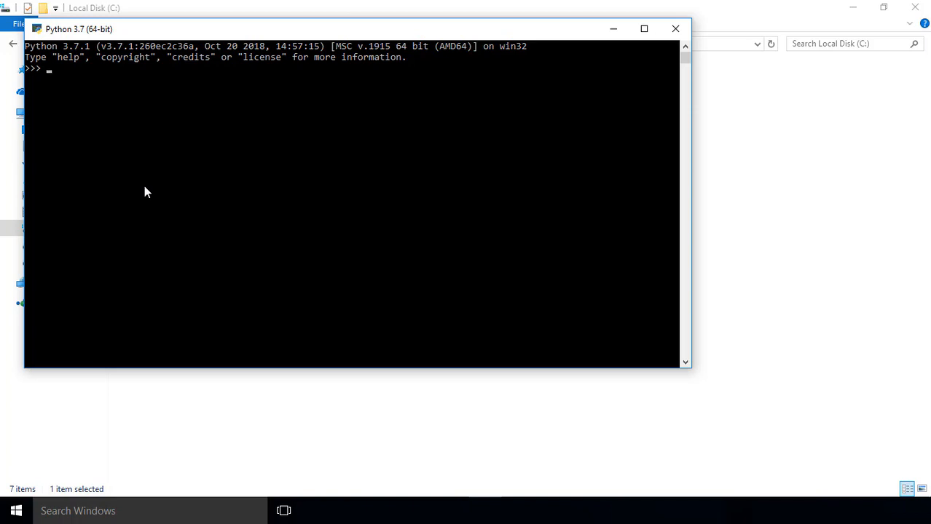
pyautogui.write('5+5')
pyautogui.press('Return')
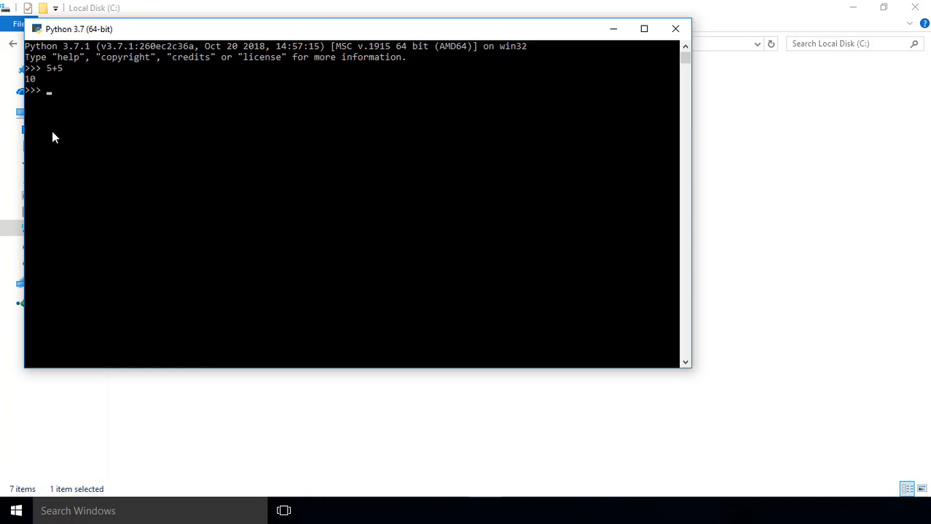